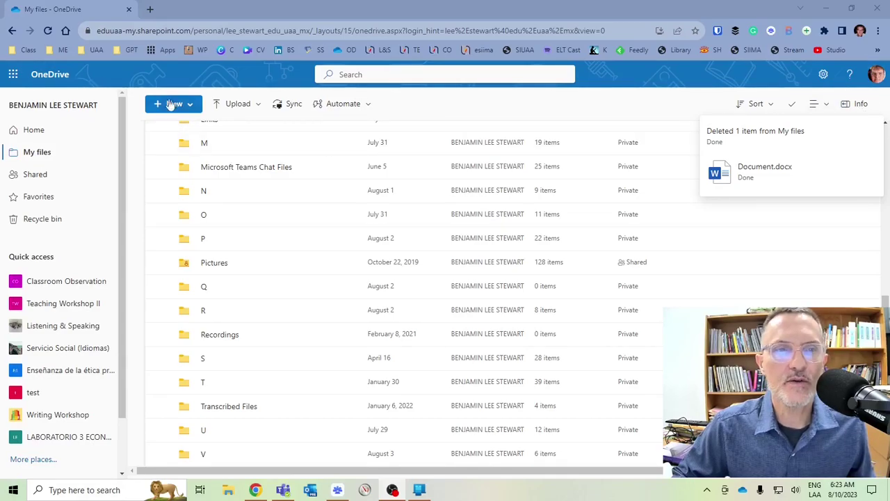
# Select folder P in My files and scroll to the bottom of the list.
pyautogui.click(13, 74)
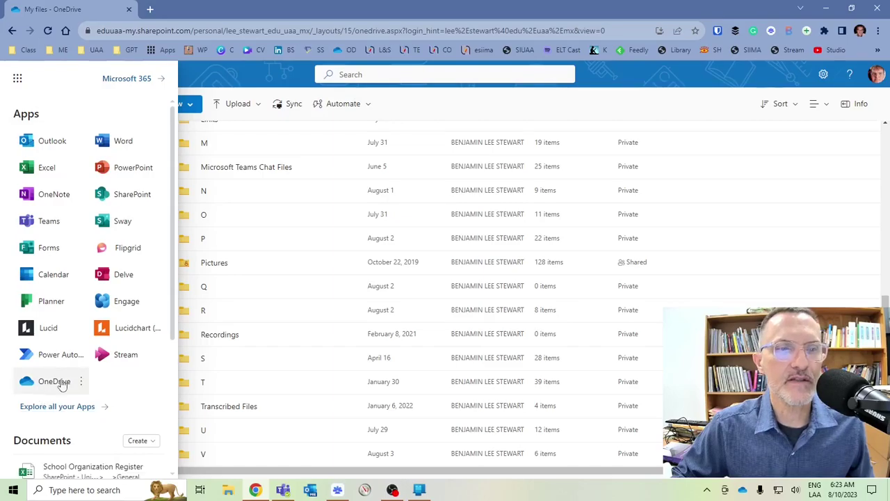
pyautogui.click(775, 242)
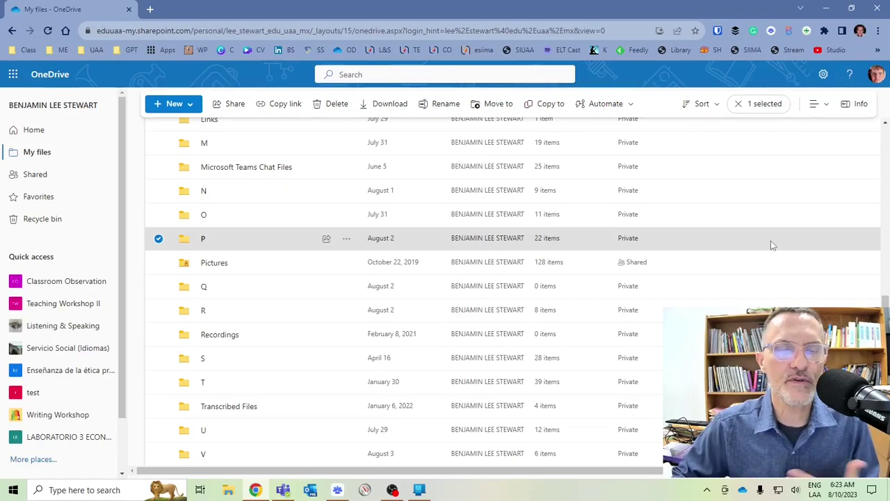
pyautogui.scroll(-1, 300, 237)
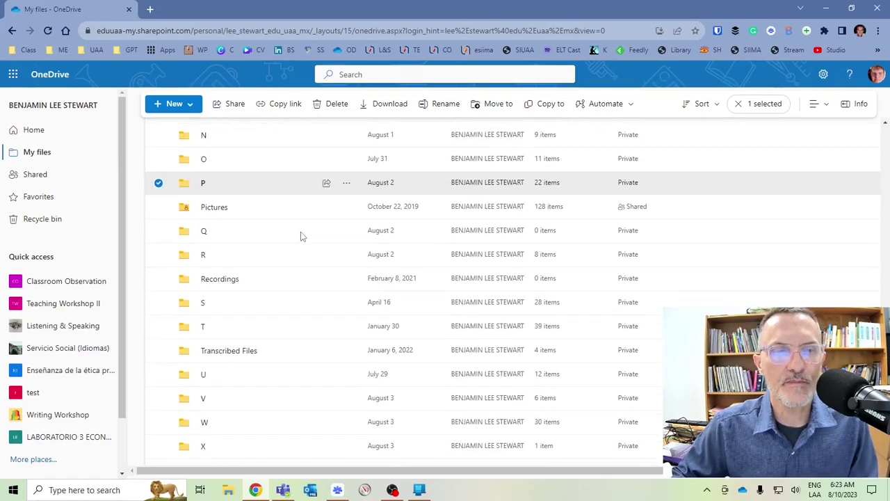
pyautogui.scroll(-1, 301, 237)
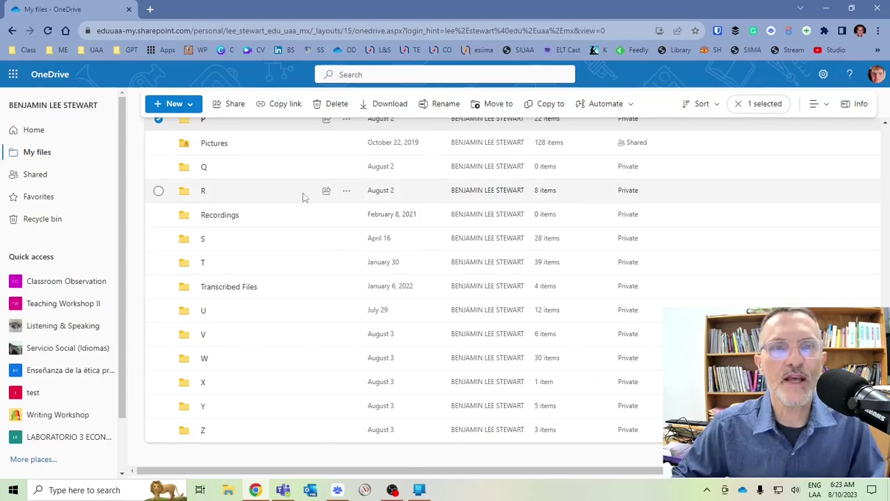
# Add an empty folder named 'Listening & Speaking I' to My files via New > Folder.
pyautogui.click(175, 105)
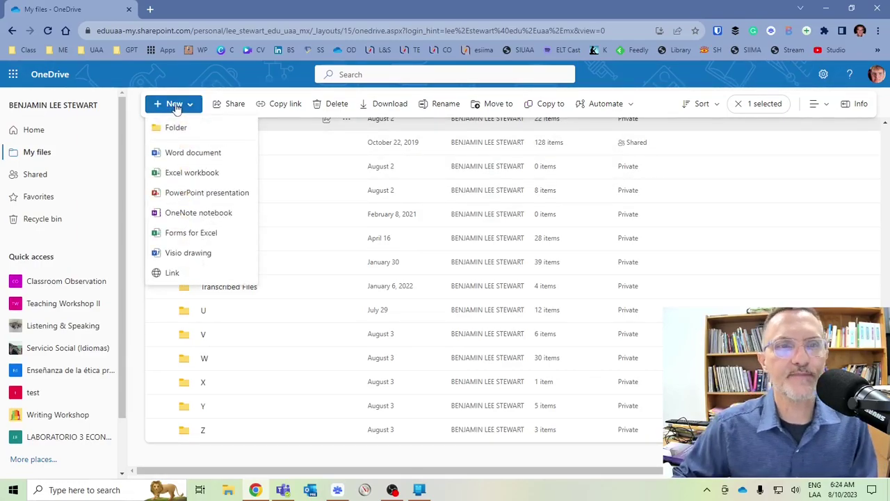
pyautogui.click(174, 129)
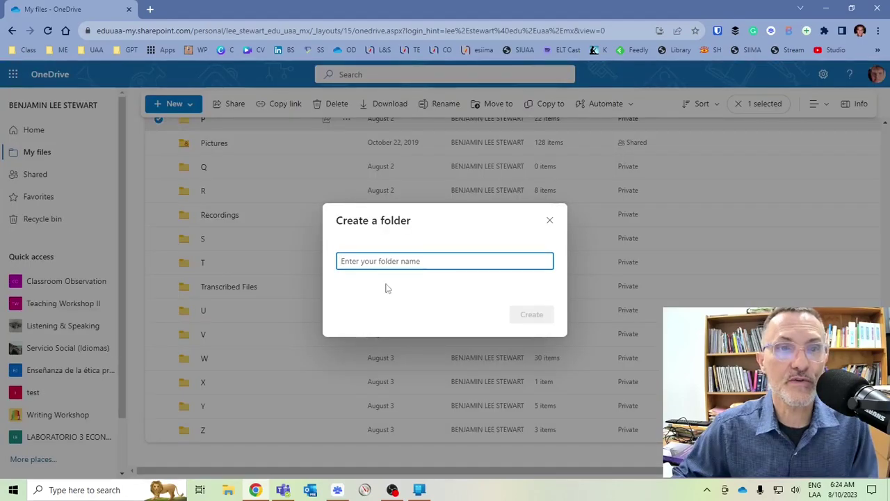
pyautogui.write('L')
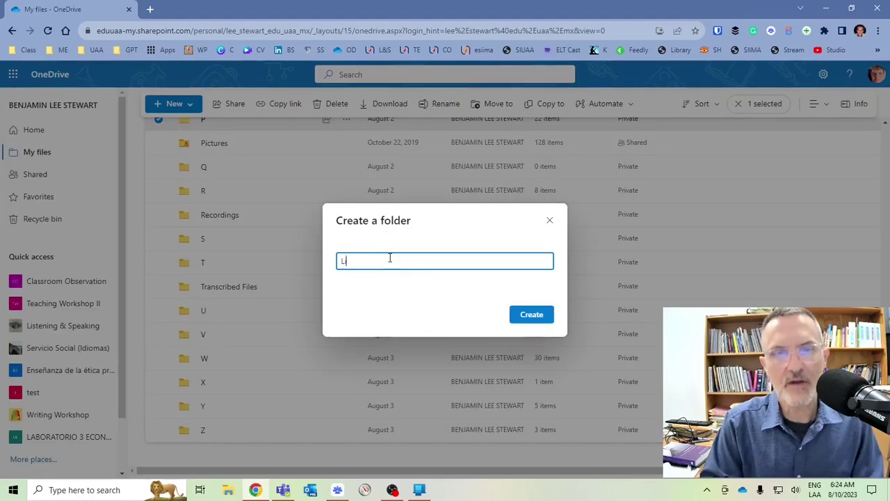
pyautogui.write('istening ')
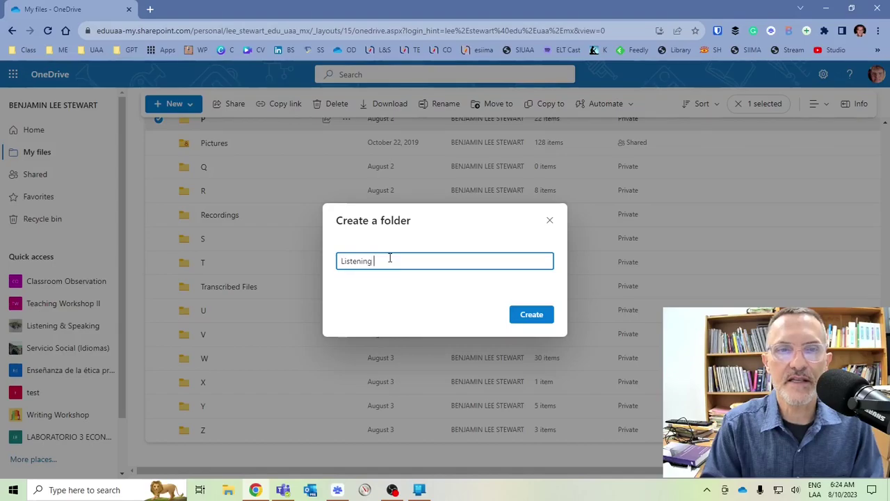
pyautogui.write('& Spea')
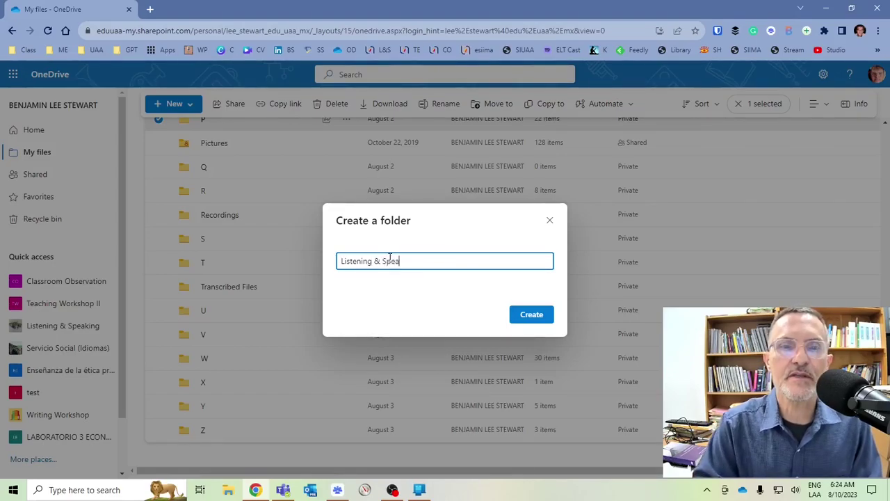
pyautogui.write('king I')
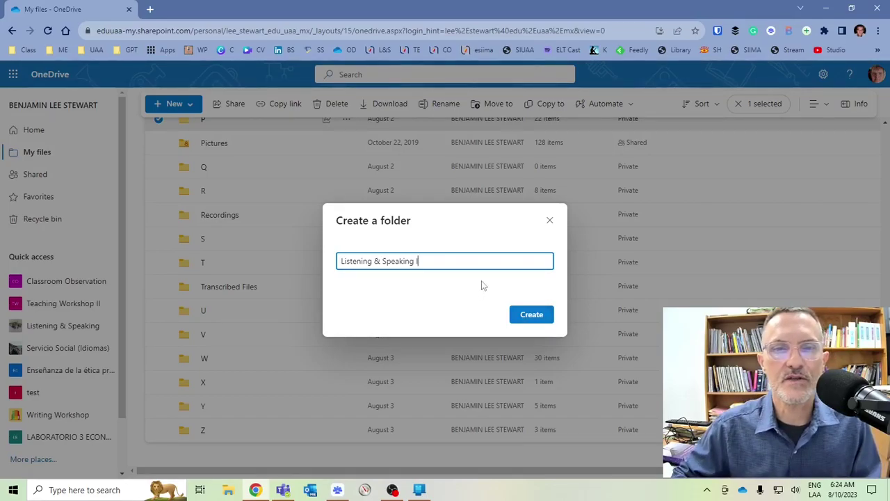
pyautogui.click(530, 314)
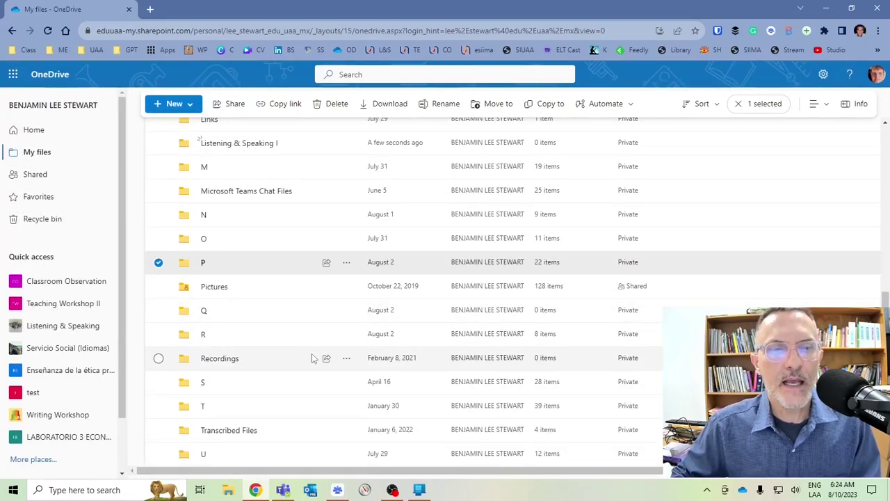
# Find and open the Listening & Speaking I folder in My files.
pyautogui.scroll(-3, 300, 373)
pyautogui.scroll(9, 285, 376)
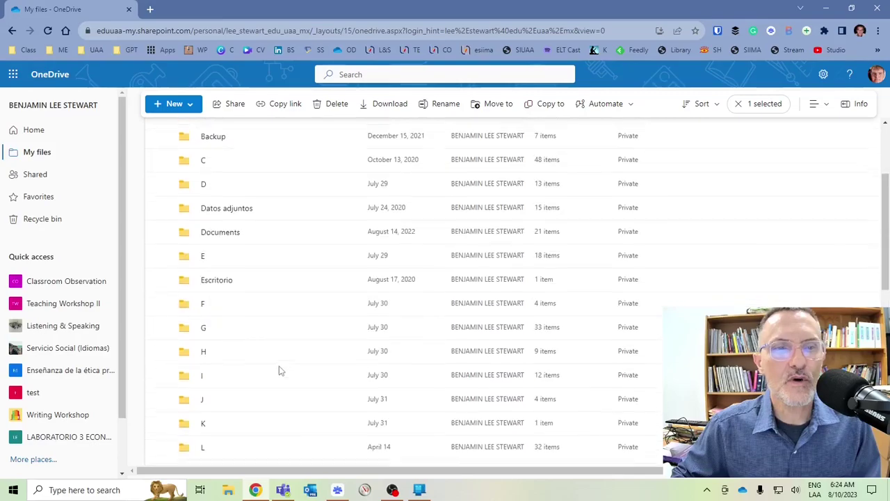
pyautogui.scroll(-4, 280, 358)
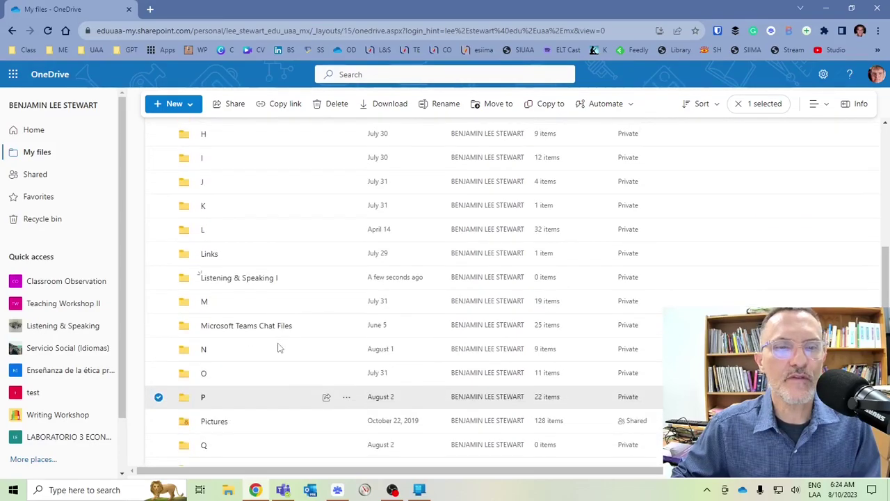
pyautogui.click(235, 279)
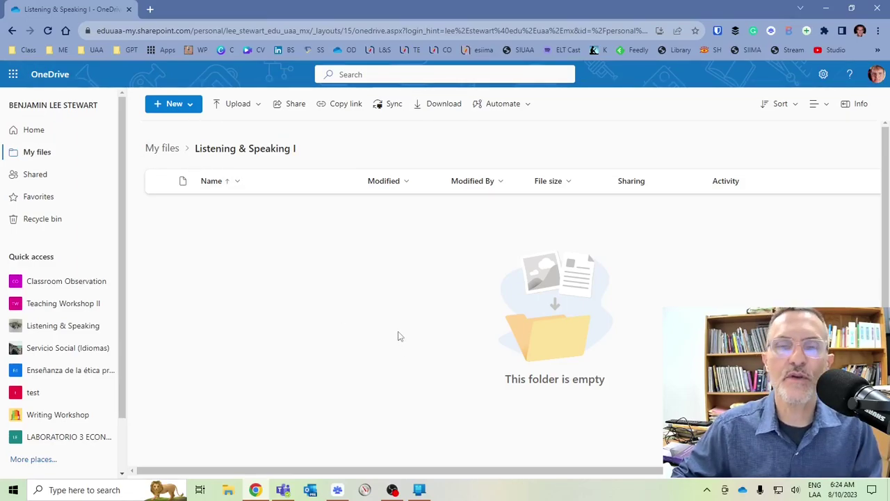
# Create a new subfolder named 'Podcast' inside Listening & Speaking I.
pyautogui.click(192, 111)
pyautogui.click(175, 127)
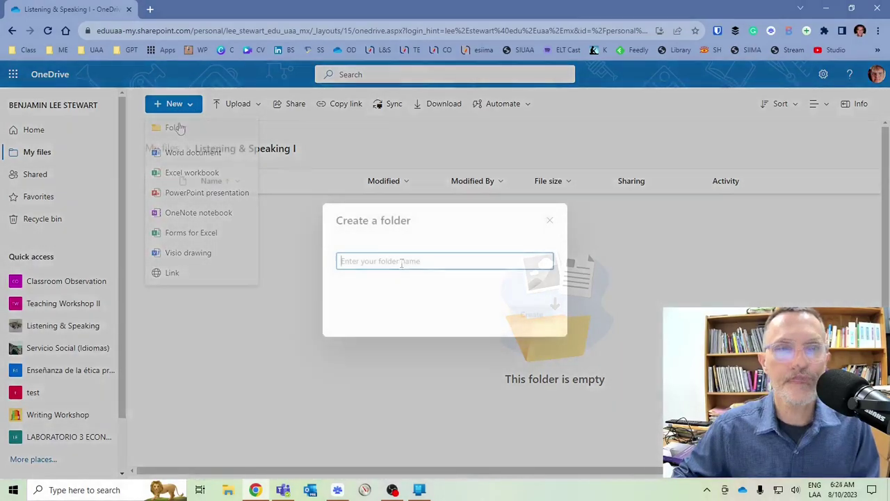
pyautogui.write('Podcast')
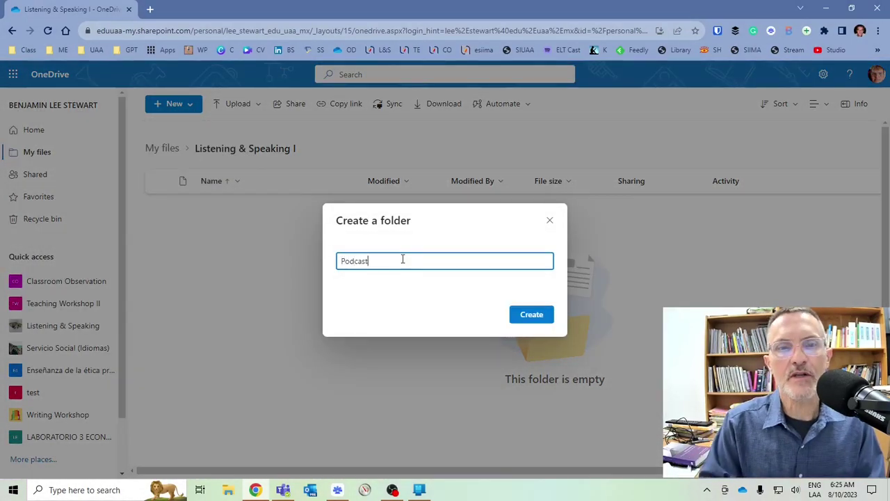
pyautogui.click(551, 315)
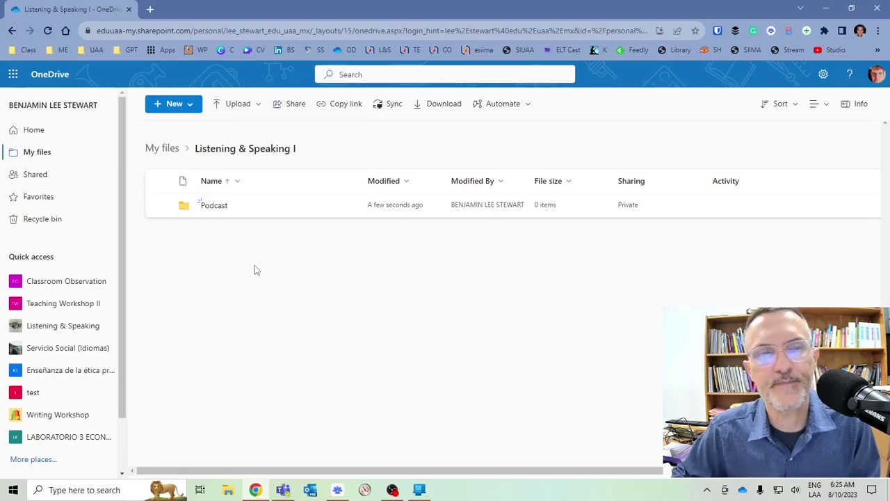
# Open the Podcast folder and create an empty subfolder named 'Episode 1' in it.
pyautogui.click(208, 208)
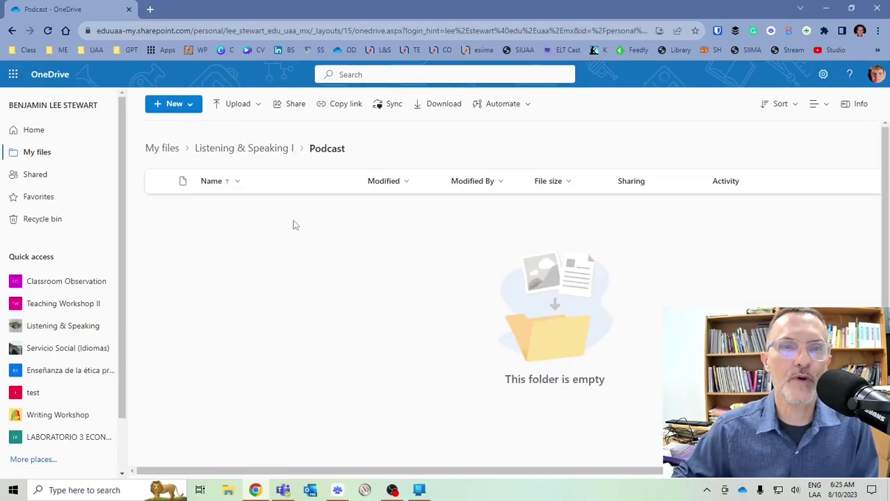
pyautogui.click(180, 104)
pyautogui.click(352, 311)
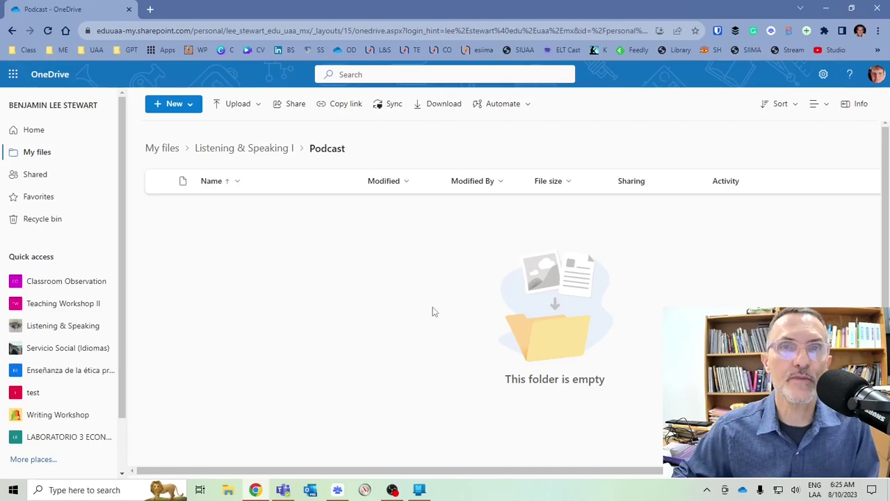
pyautogui.click(178, 105)
pyautogui.click(175, 127)
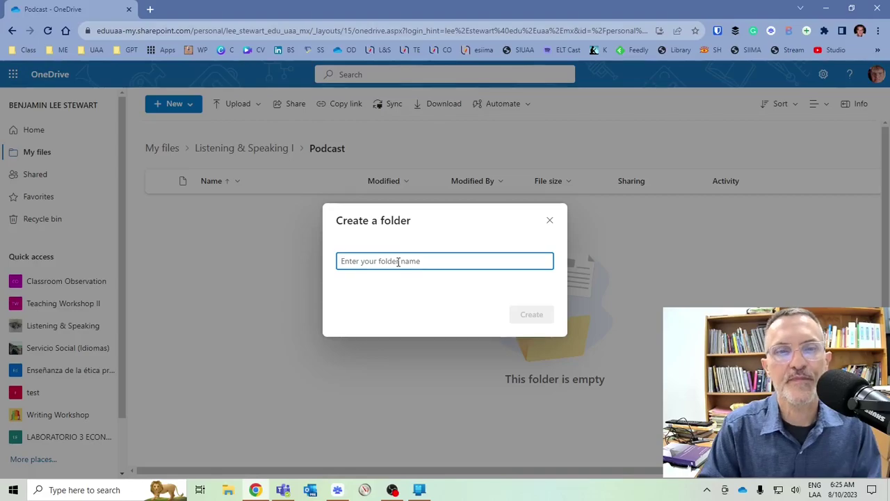
pyautogui.write('Esp')
pyautogui.press('BackSpace')
pyautogui.press('BackSpace')
pyautogui.write('p')
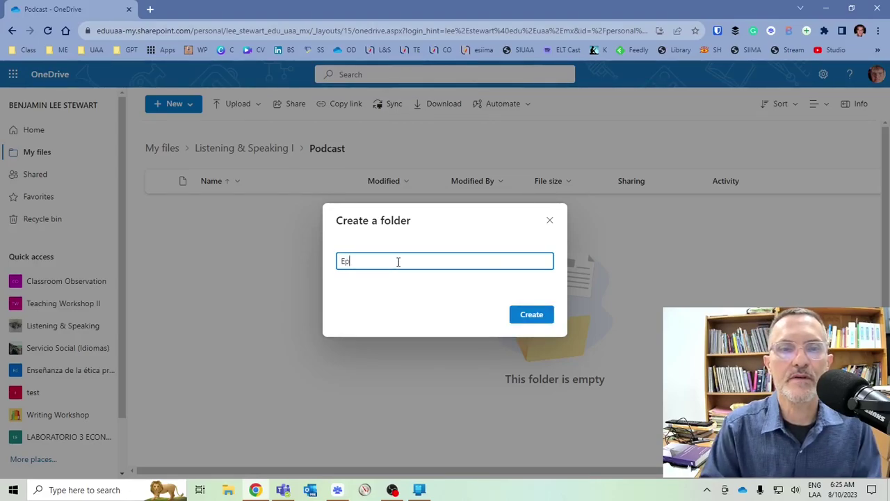
pyautogui.write('isode 1')
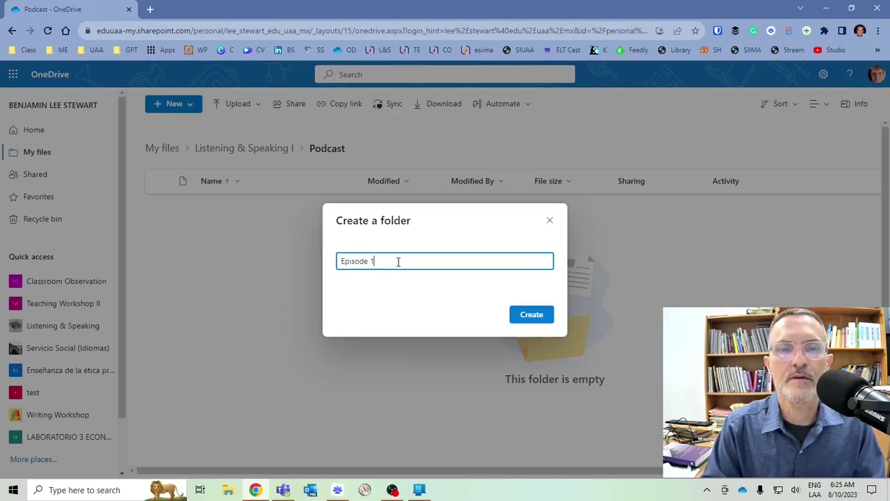
pyautogui.click(537, 314)
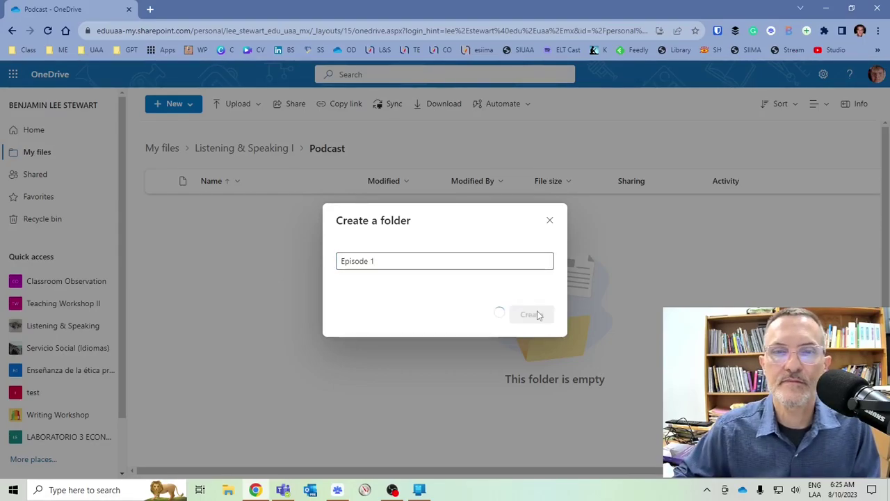
# Create an 'Episode 2' folder alongside Episode 1 in Podcast, then open Episode 1.
pyautogui.click(174, 104)
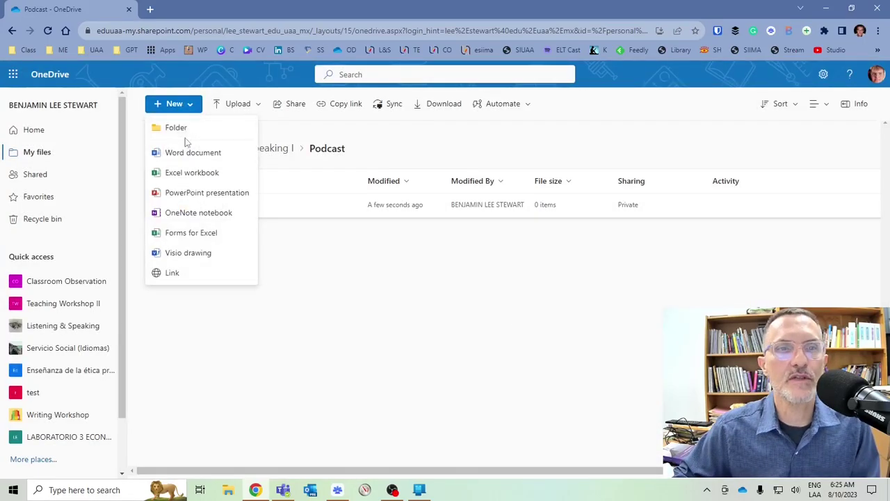
pyautogui.click(183, 126)
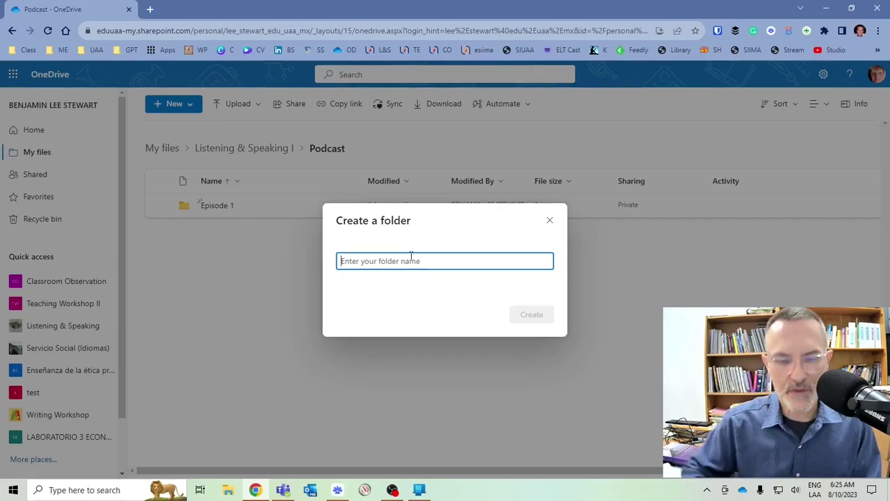
pyautogui.write('Ep')
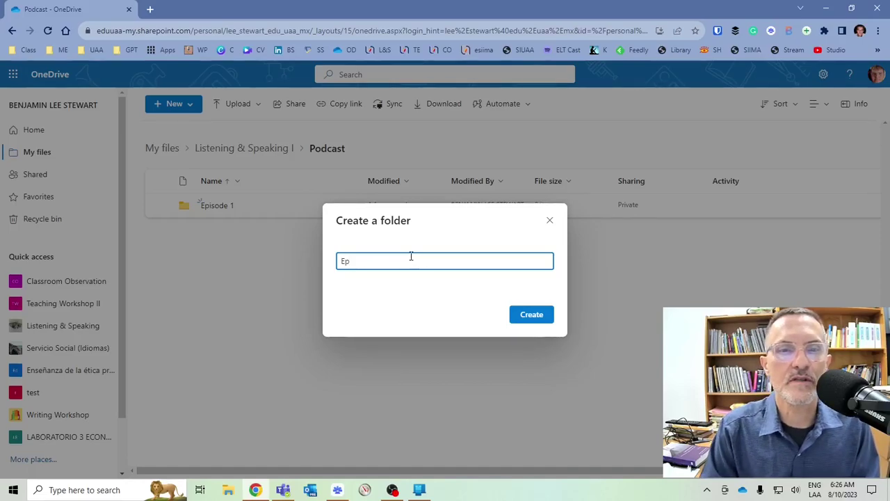
pyautogui.write('isode 2')
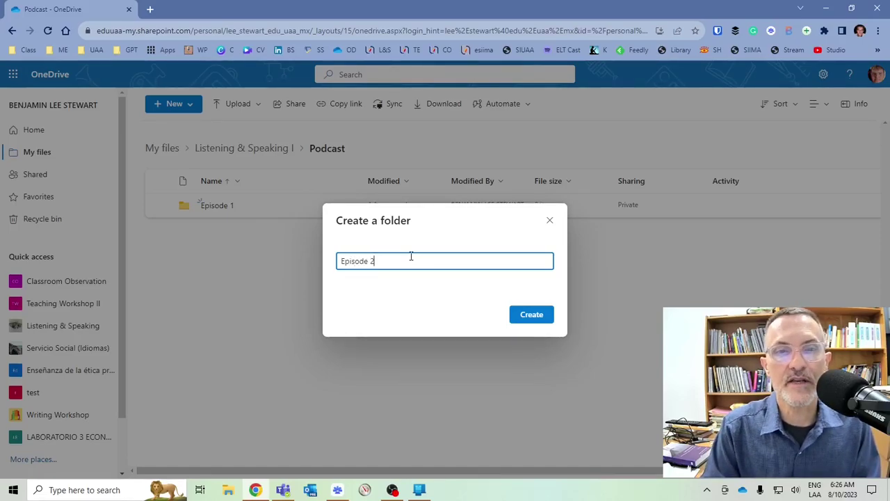
pyautogui.click(532, 319)
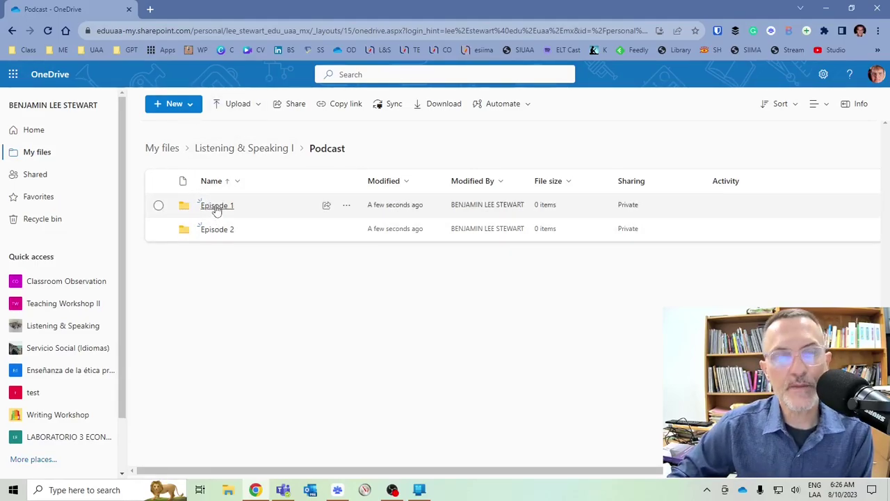
pyautogui.click(215, 207)
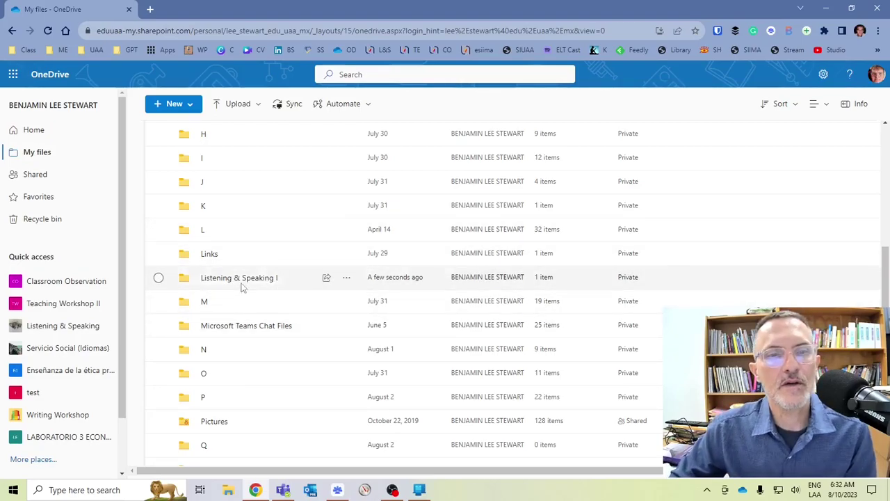
# Go through Listening & Speaking I > Podcast > Episode 1 to view Voice 001.m4a (513 KB).
pyautogui.click(235, 281)
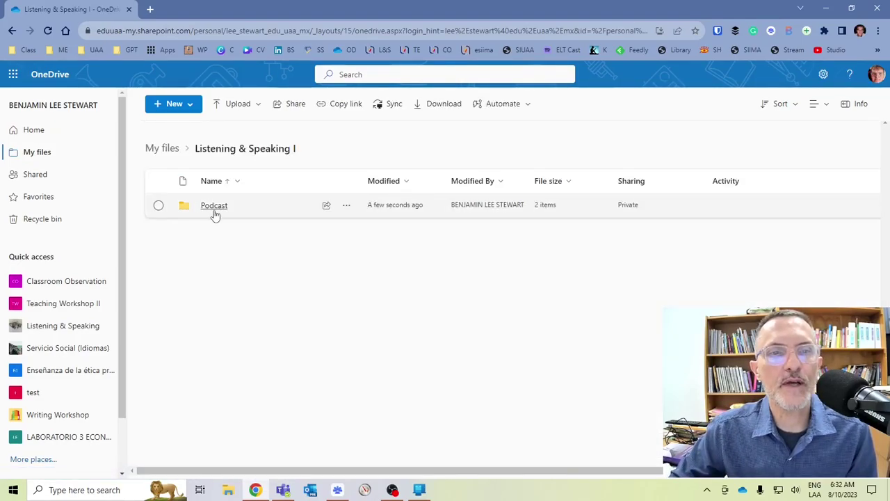
pyautogui.click(215, 208)
pyautogui.click(210, 207)
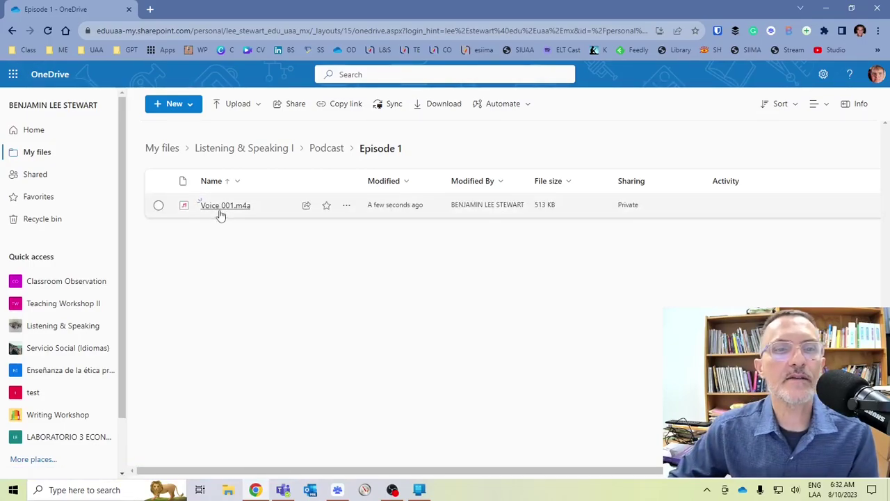
pyautogui.moveTo(221, 215)
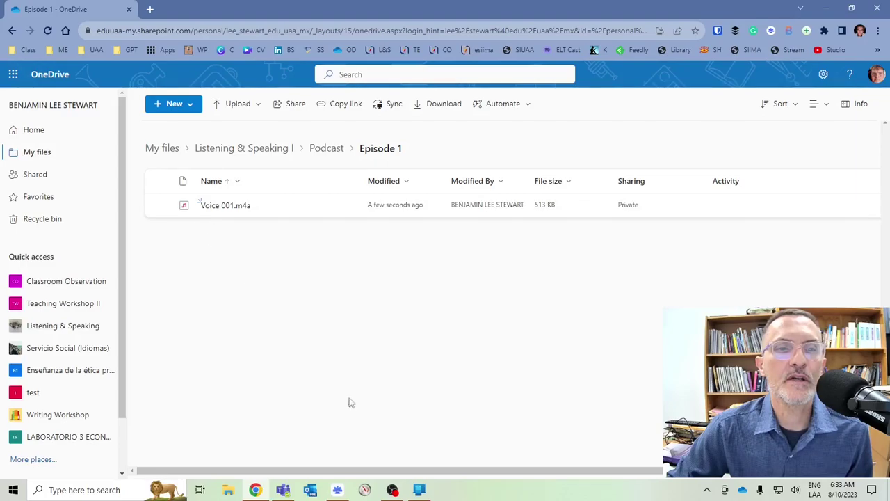
pyautogui.moveTo(348, 211)
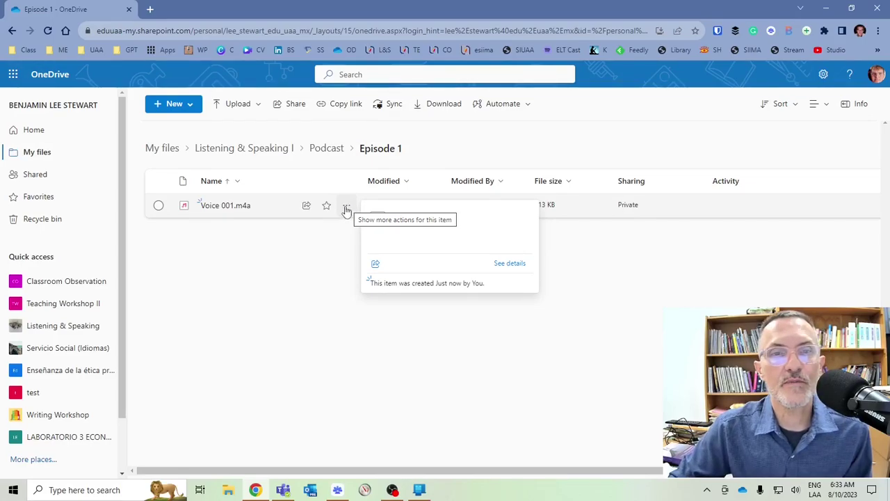
# Open Manage access for Voice 001.m4a from its '...' menu and start sharing it.
pyautogui.click(346, 209)
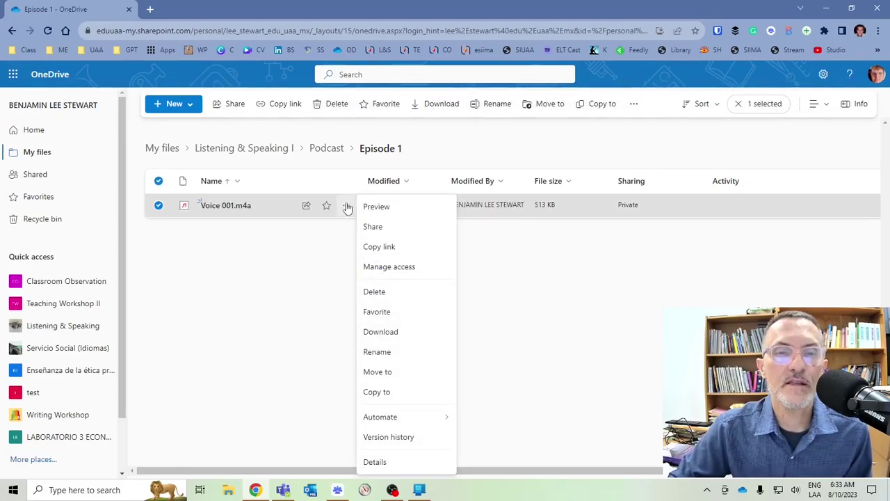
pyautogui.click(384, 270)
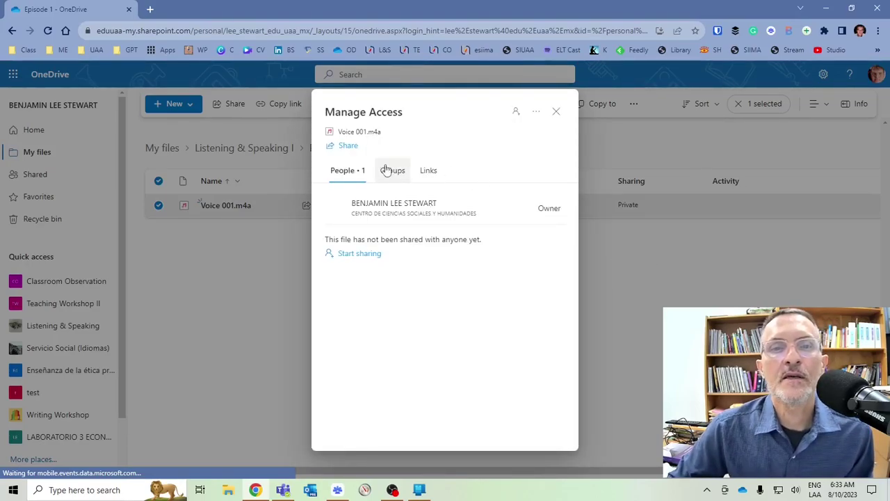
pyautogui.click(348, 147)
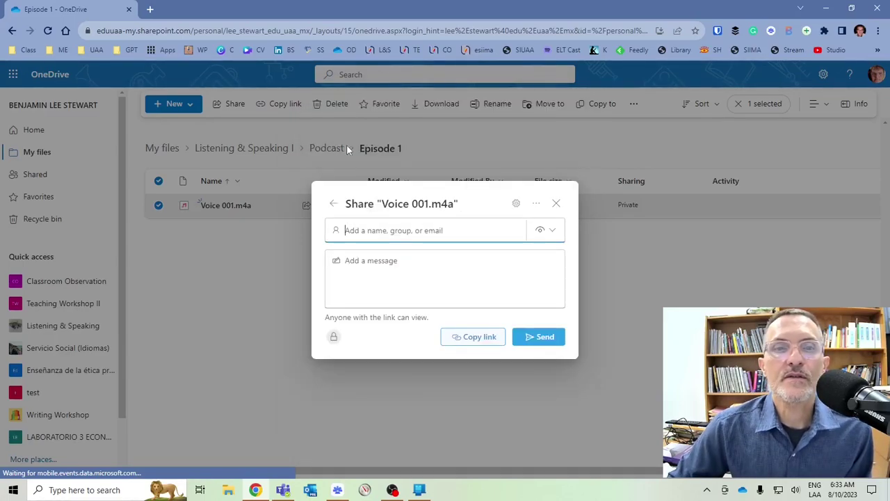
# Restrict the Voice 001.m4a link to 'People in Universidad…' with Can view permission.
pyautogui.click(517, 207)
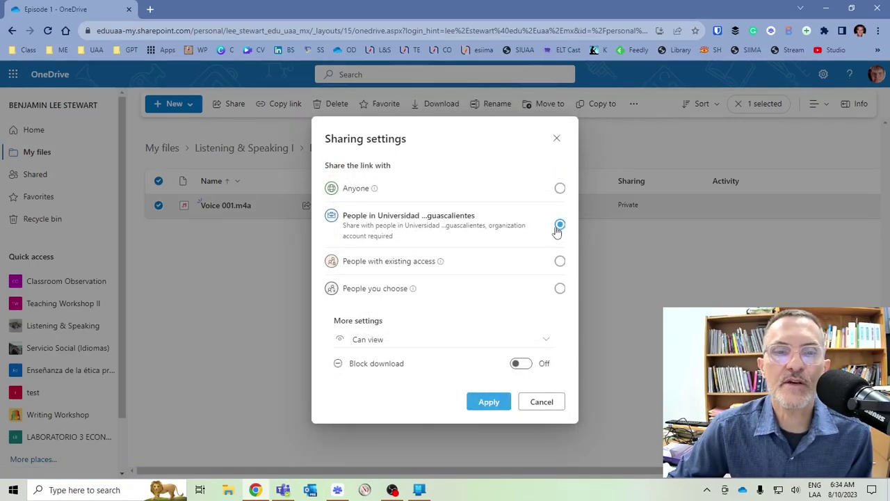
pyautogui.click(540, 342)
pyautogui.click(519, 308)
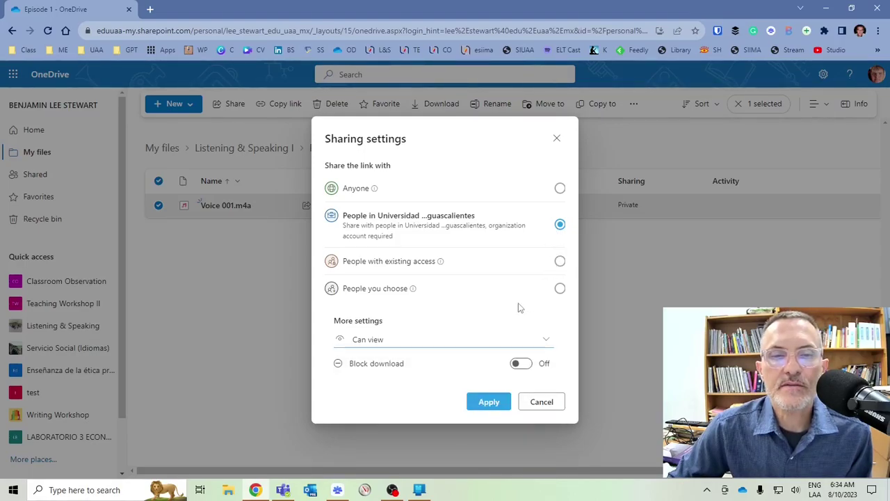
pyautogui.click(498, 342)
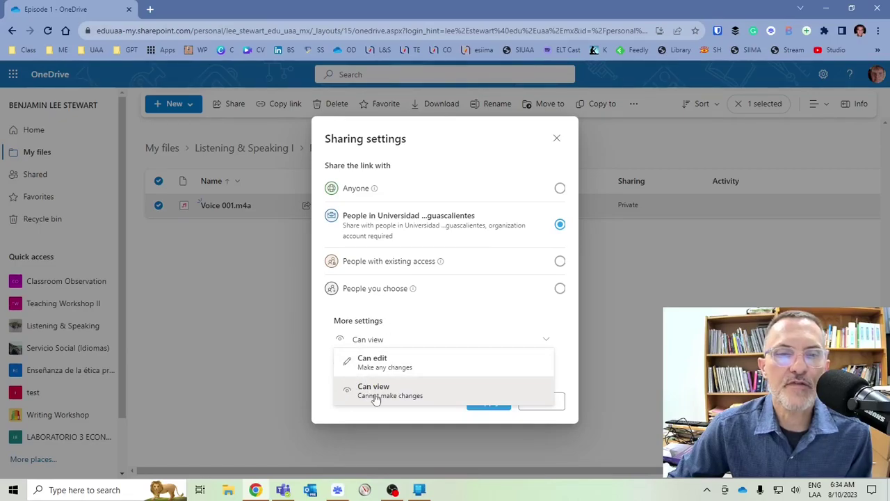
pyautogui.click(475, 292)
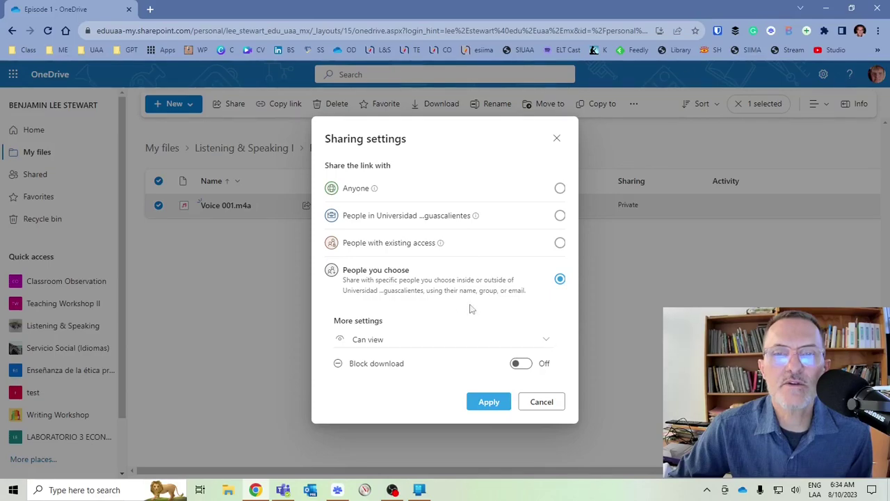
pyautogui.moveTo(444, 239)
pyautogui.click(454, 219)
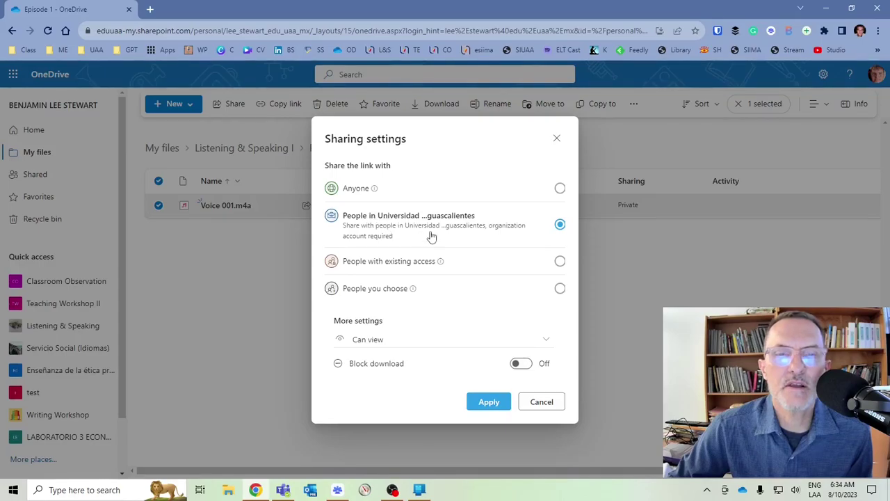
pyautogui.click(489, 403)
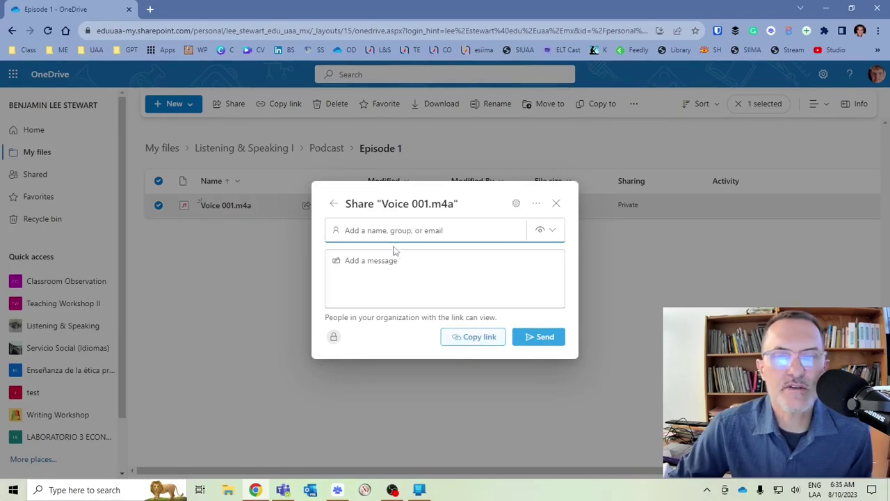
# Copy the view-only organization link for Voice 001.m4a and close the Share dialog.
pyautogui.click(473, 338)
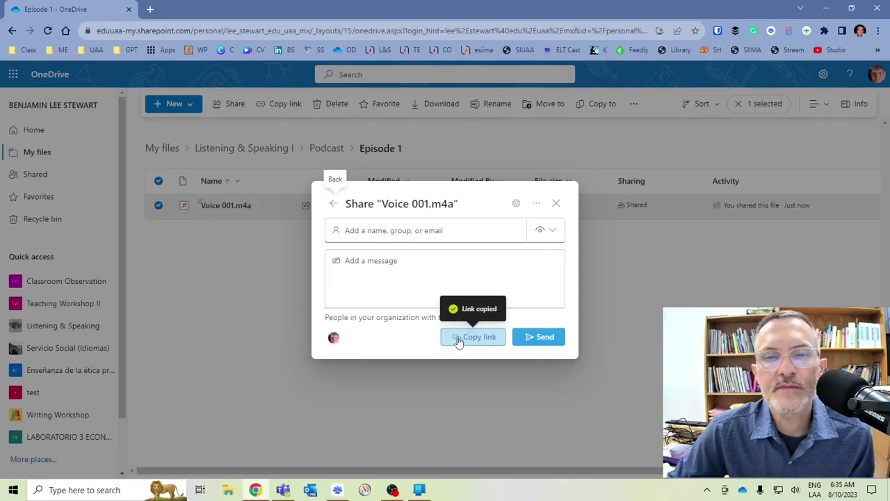
pyautogui.click(557, 203)
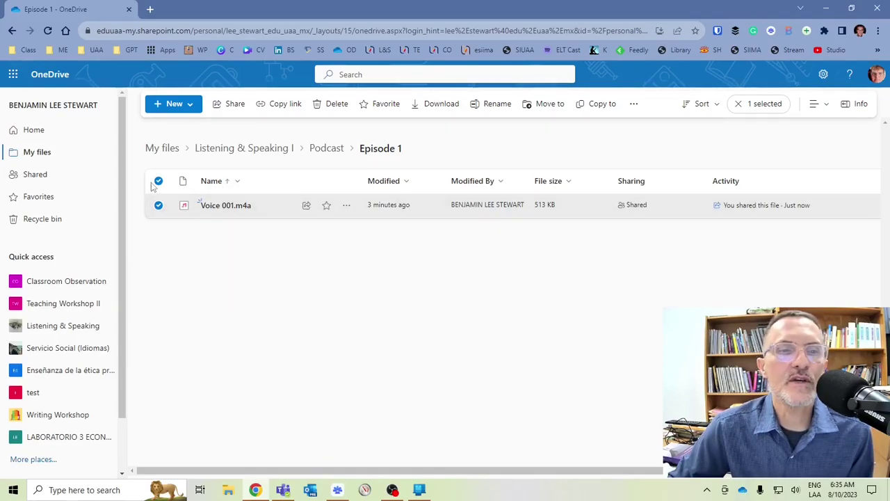
# Return to Podcast, recheck Episode 1's contents, then show Episode 1's more-actions menu.
pyautogui.click(327, 151)
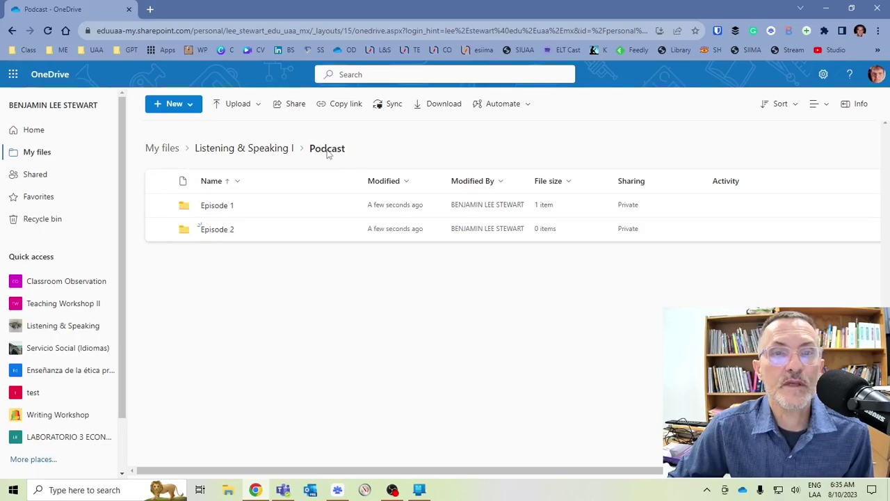
pyautogui.click(215, 206)
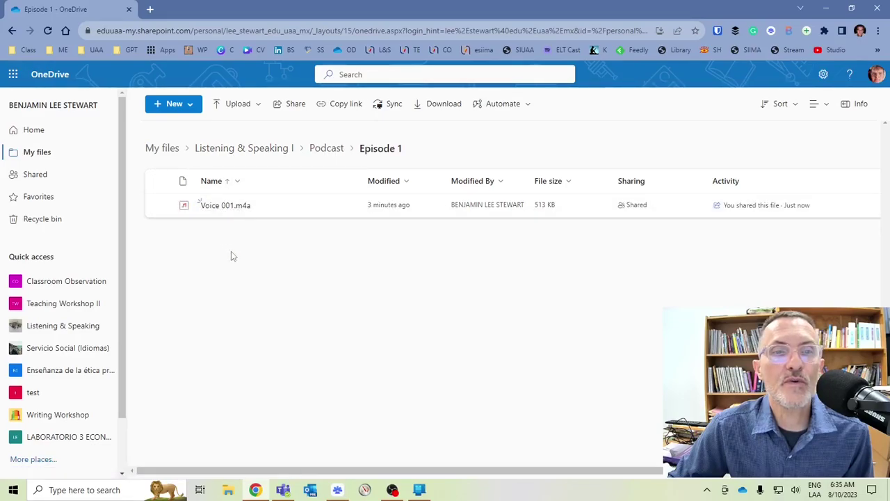
pyautogui.click(333, 149)
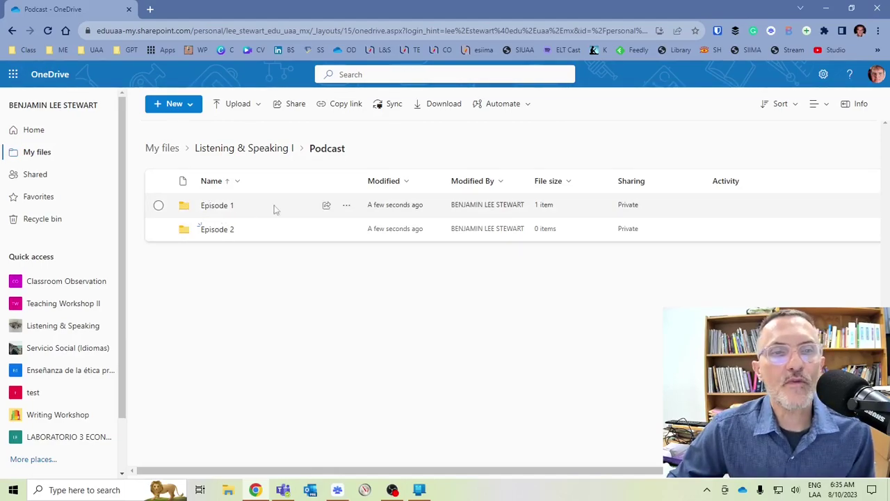
pyautogui.click(347, 207)
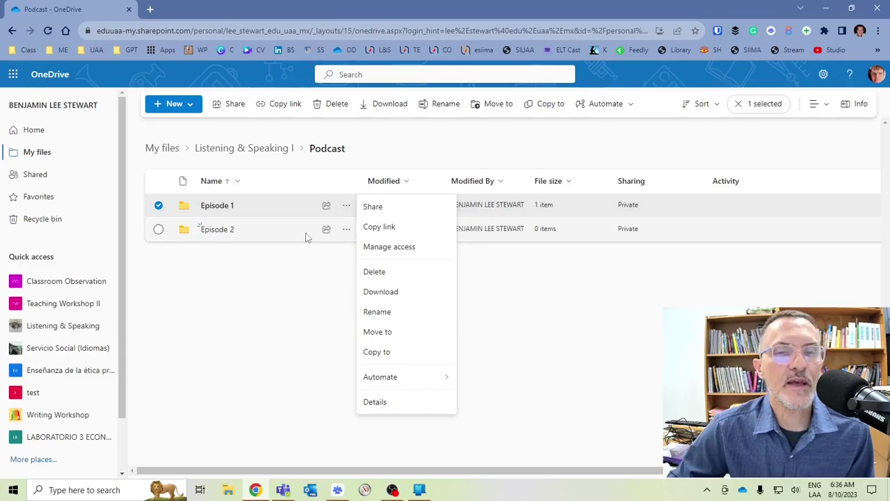
# Create a view-only 'People in your organization' link for the Episode 1 folder and copy it.
pyautogui.click(310, 352)
pyautogui.click(346, 206)
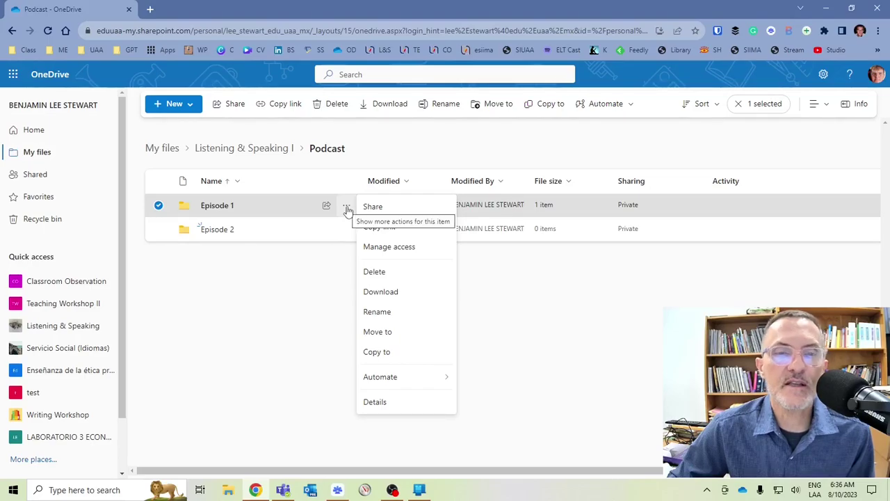
pyautogui.click(384, 248)
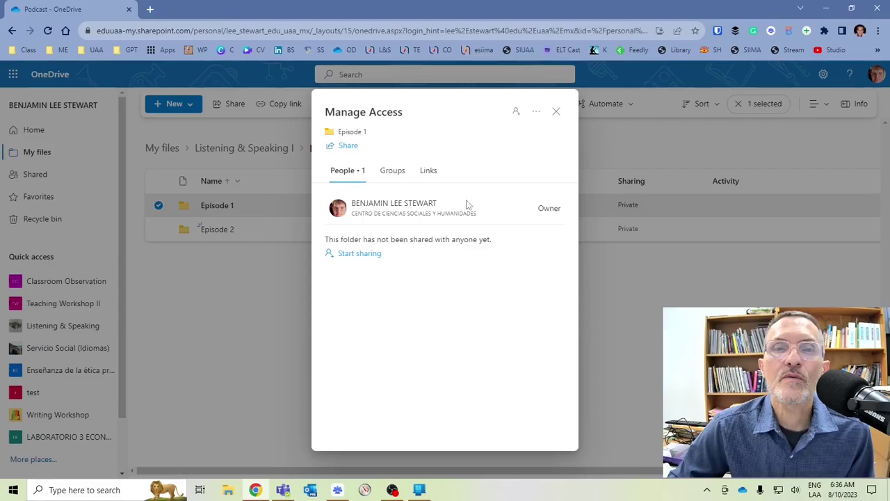
pyautogui.click(348, 146)
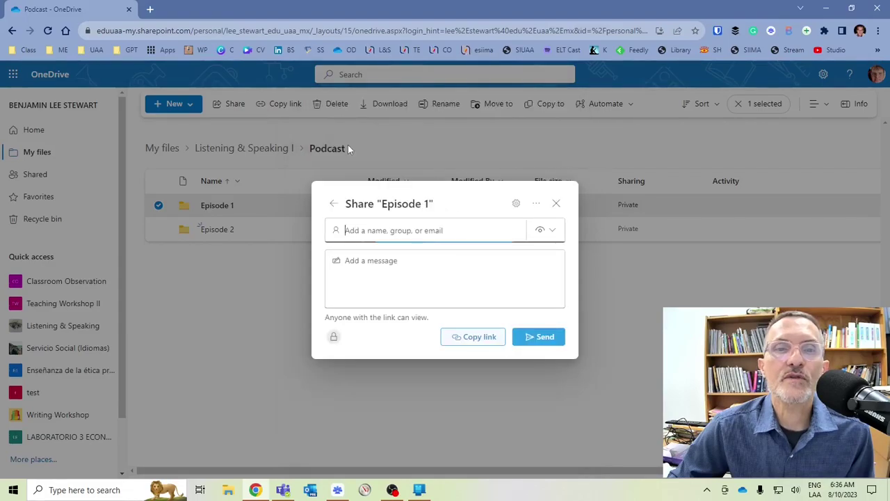
pyautogui.click(516, 202)
pyautogui.click(559, 205)
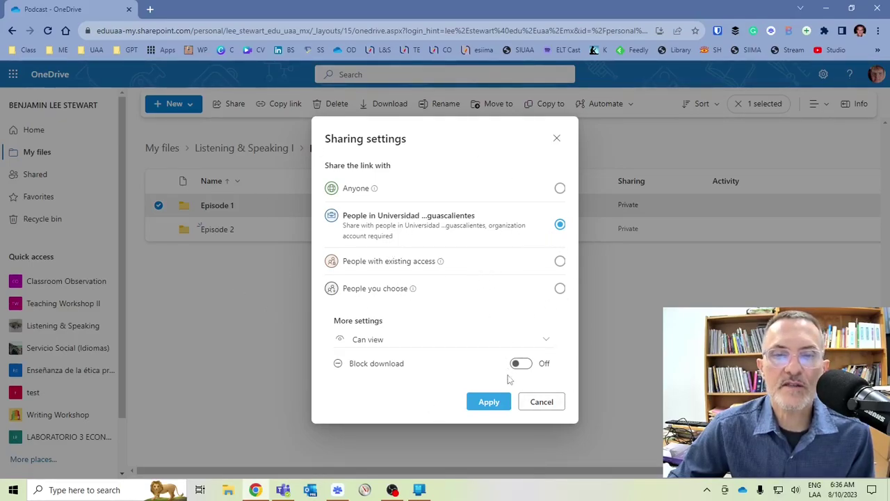
pyautogui.click(491, 402)
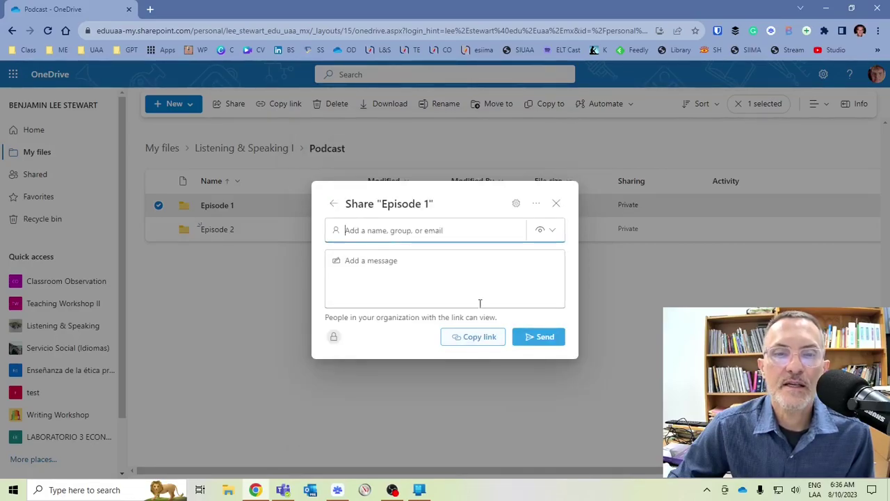
pyautogui.click(480, 340)
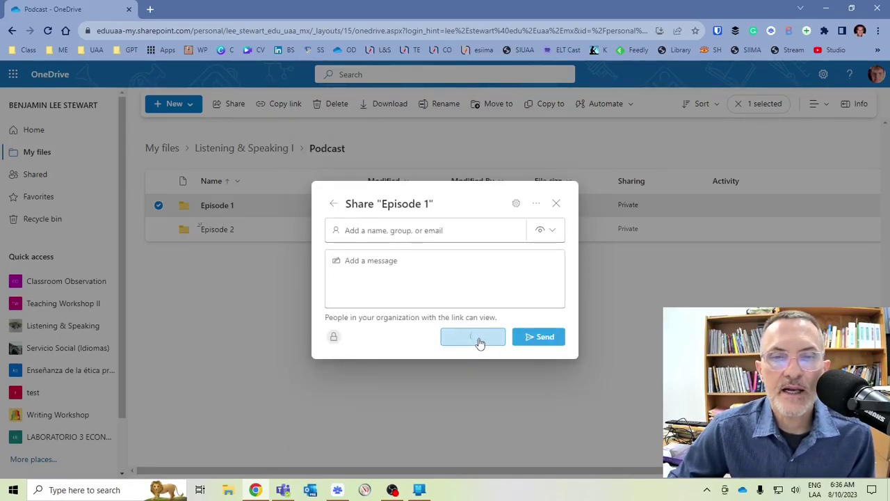
pyautogui.click(557, 204)
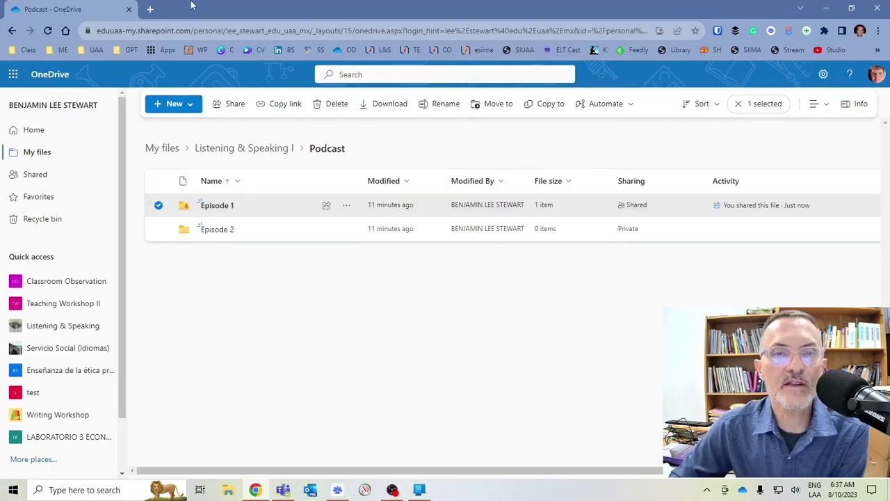
# In a new tab, open the Aula Virtual L&S course site and sign in with Entrar.
pyautogui.click(149, 10)
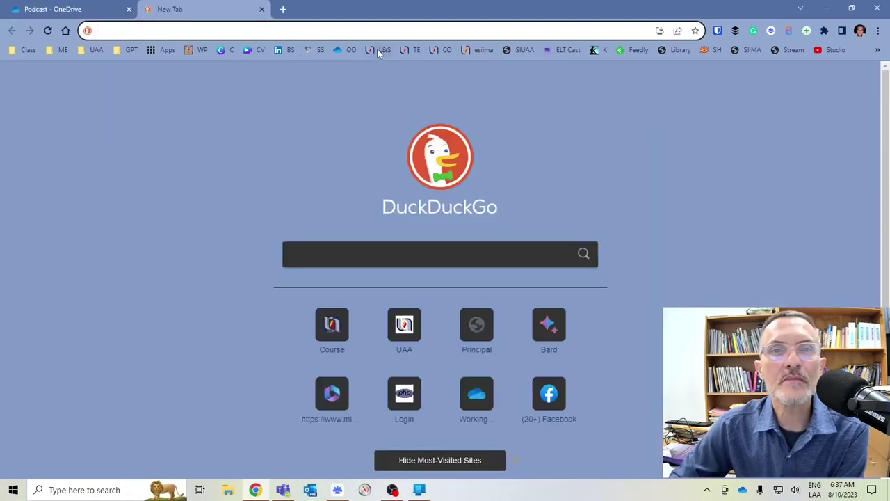
pyautogui.click(374, 50)
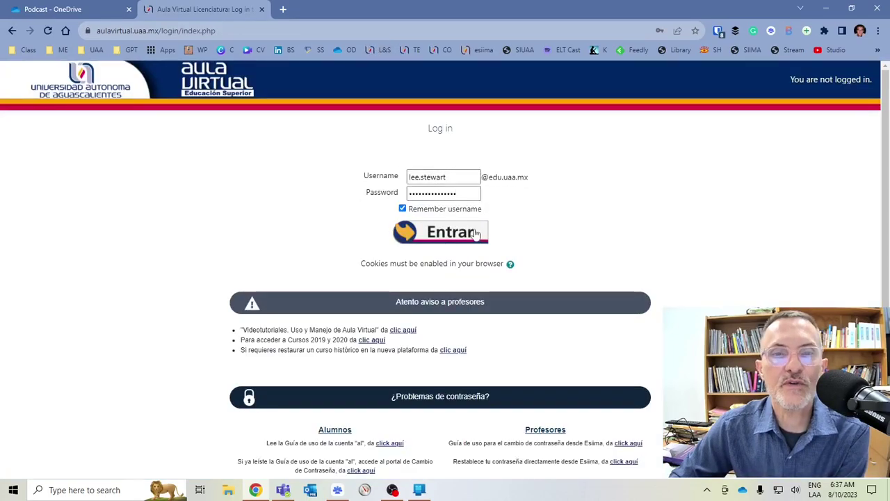
pyautogui.click(471, 233)
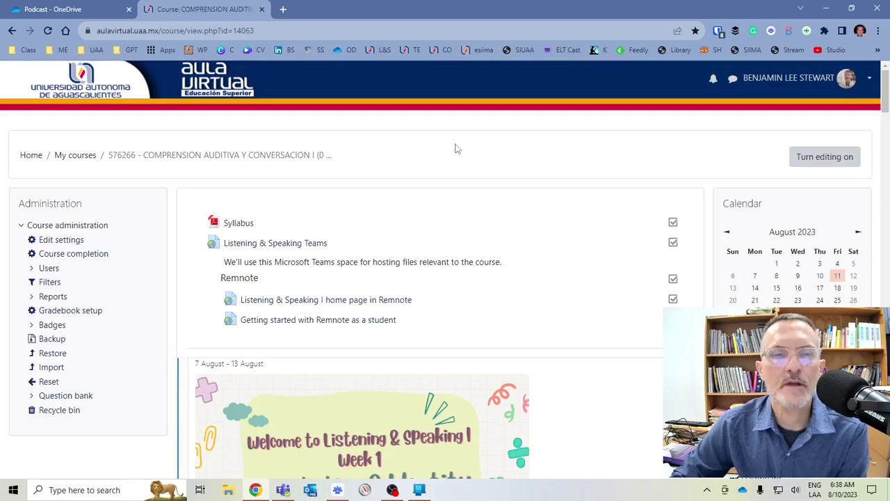
# Turn editing on for the Listening & Speaking I course page.
pyautogui.scroll(-3, 449, 167)
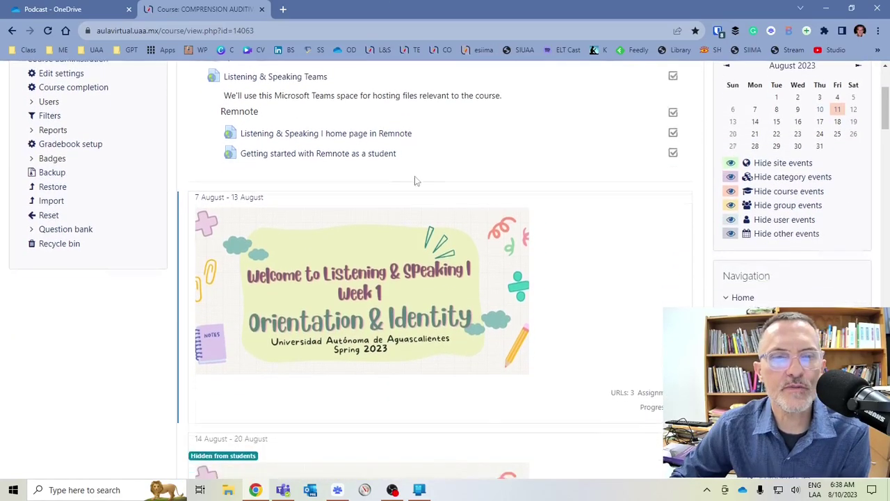
pyautogui.scroll(-3, 376, 212)
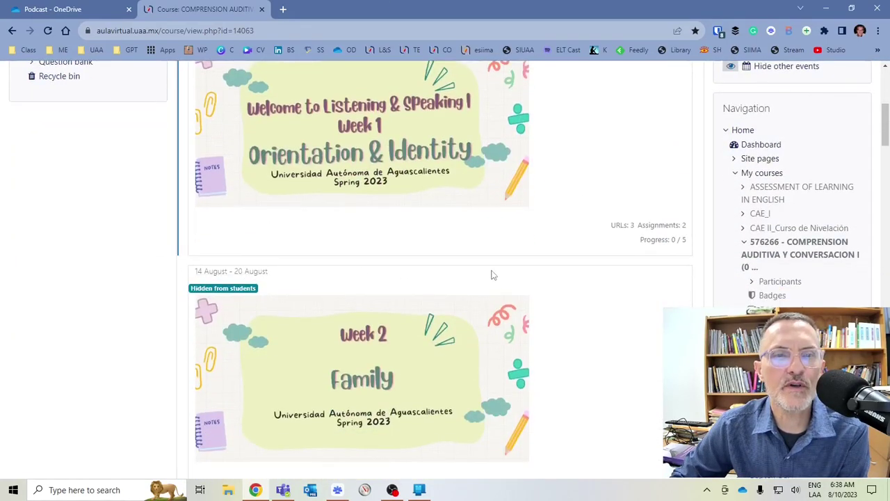
pyautogui.scroll(3, 491, 274)
pyautogui.scroll(3, 478, 265)
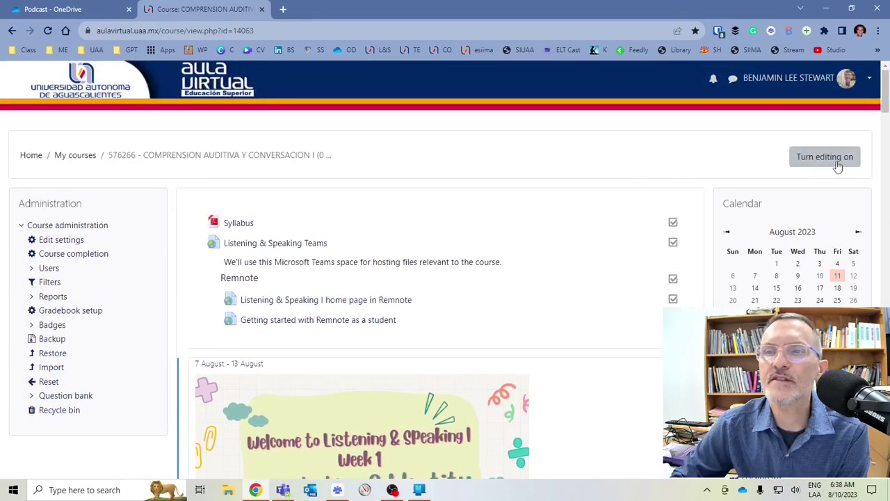
pyautogui.click(832, 164)
pyautogui.scroll(-5, 608, 165)
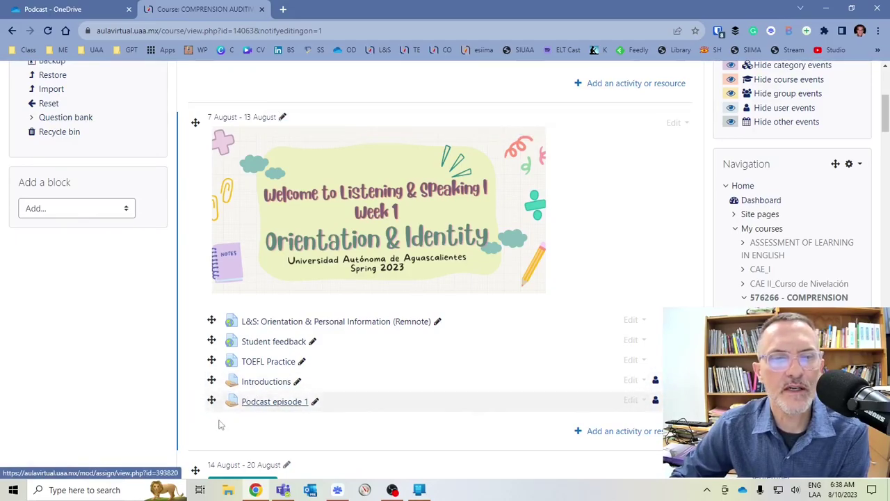
pyautogui.scroll(-2, 285, 294)
# Open the Week 1 'Podcast episode 1' assignment and view its grading summary and due date.
pyautogui.click(272, 292)
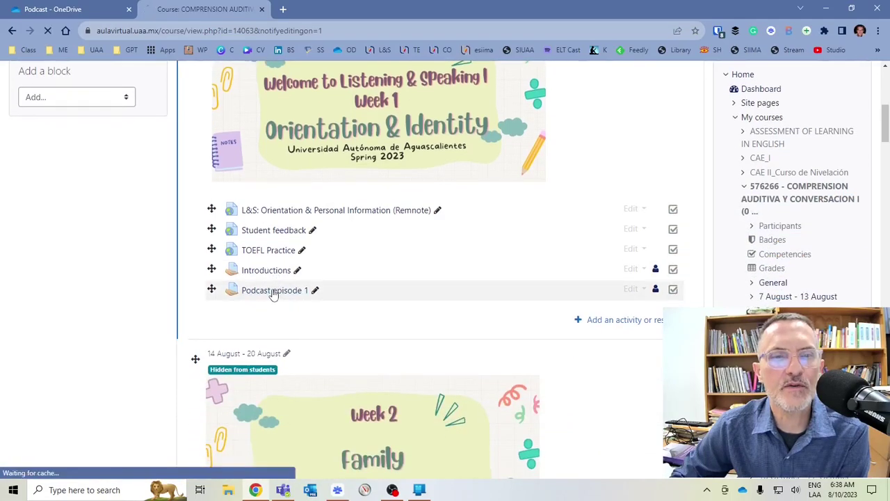
pyautogui.scroll(-3, 424, 393)
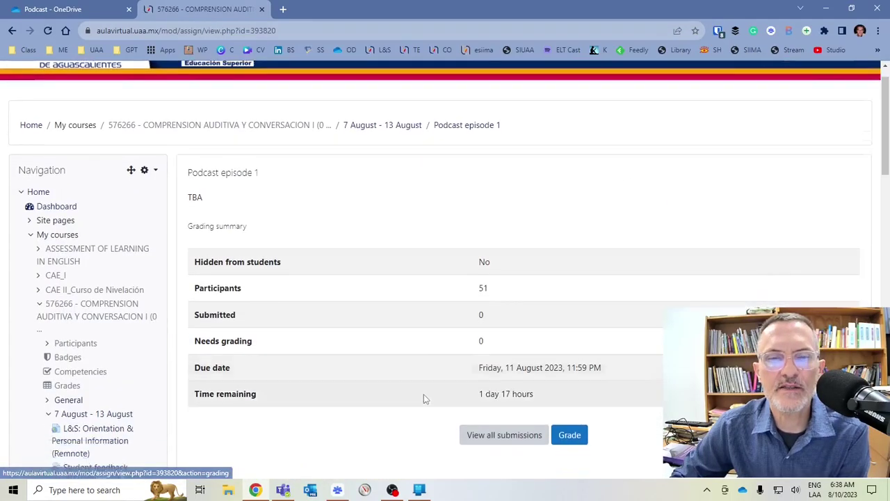
pyautogui.scroll(3, 361, 302)
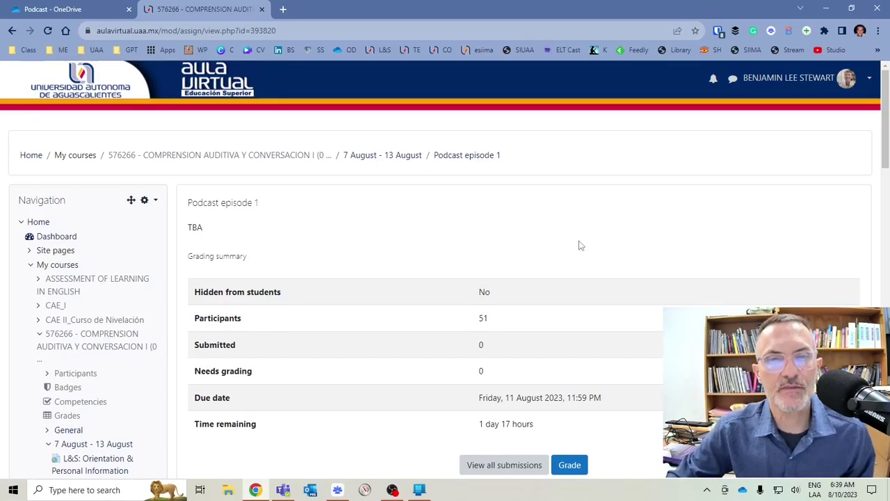
pyautogui.scroll(-2, 617, 240)
pyautogui.scroll(2, 606, 241)
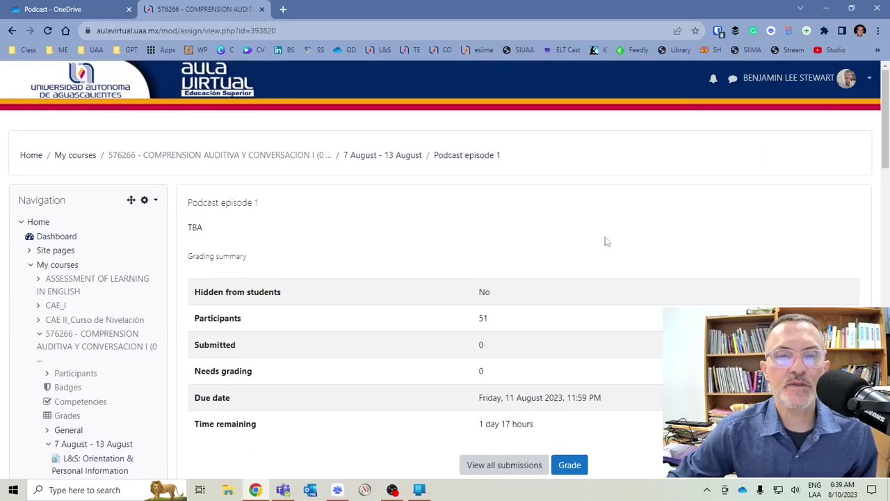